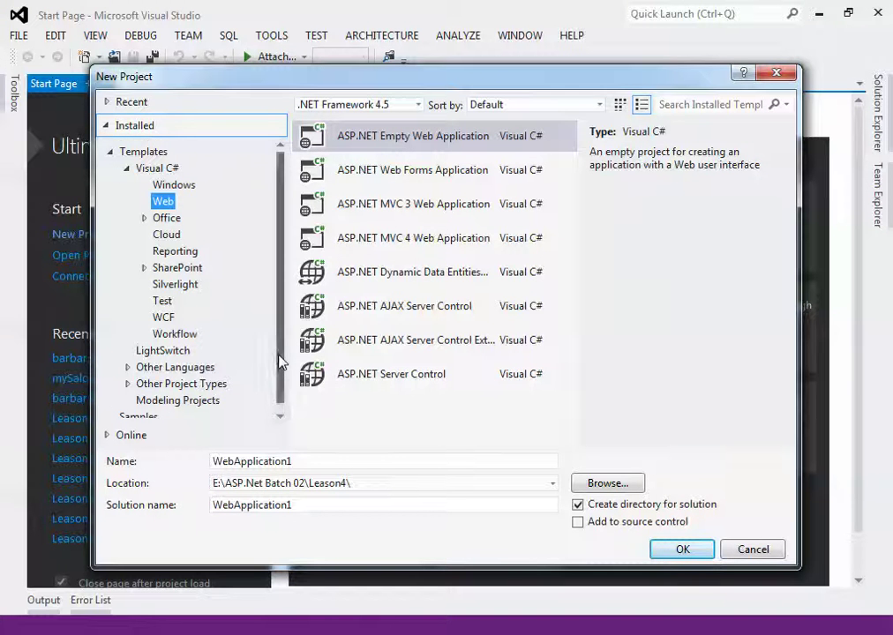
# Examine the Visual C# Windows project templates, from Class Library through Windows Forms Control Library.
pyautogui.scroll(-1, 279, 362)
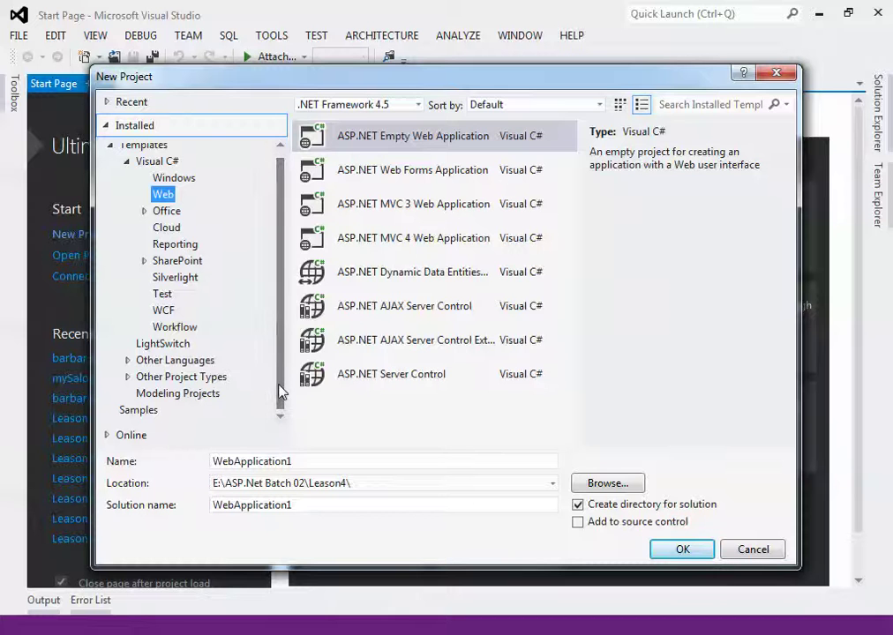
pyautogui.click(167, 163)
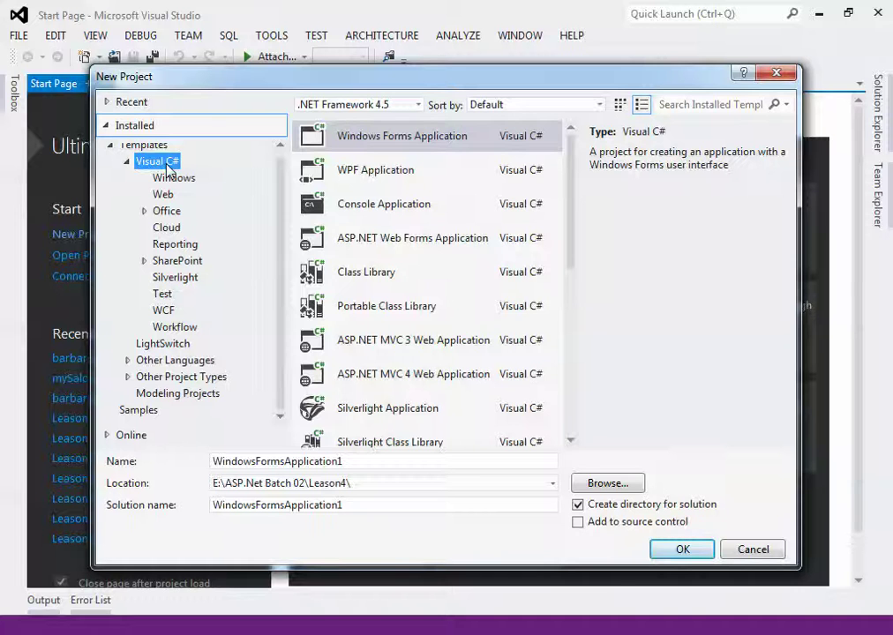
pyautogui.press('Down')
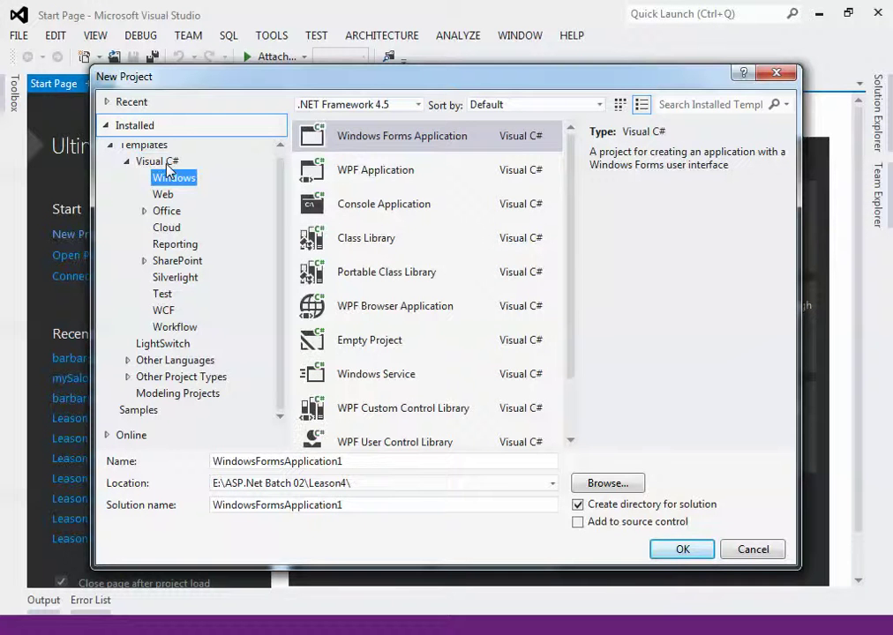
pyautogui.click(359, 218)
pyautogui.press('Down')
pyautogui.press('Down')
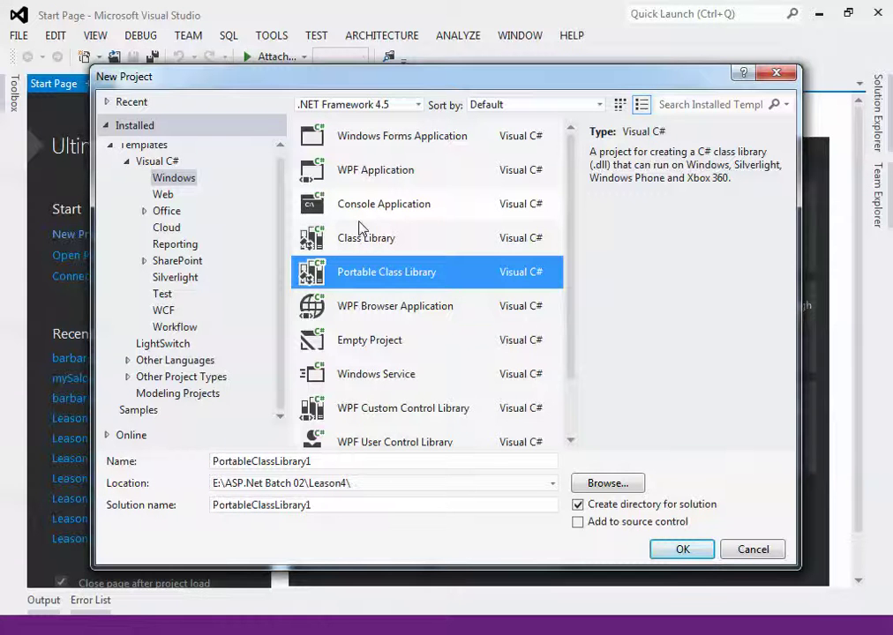
pyautogui.press('Down')
pyautogui.press('Down')
pyautogui.press('Down')
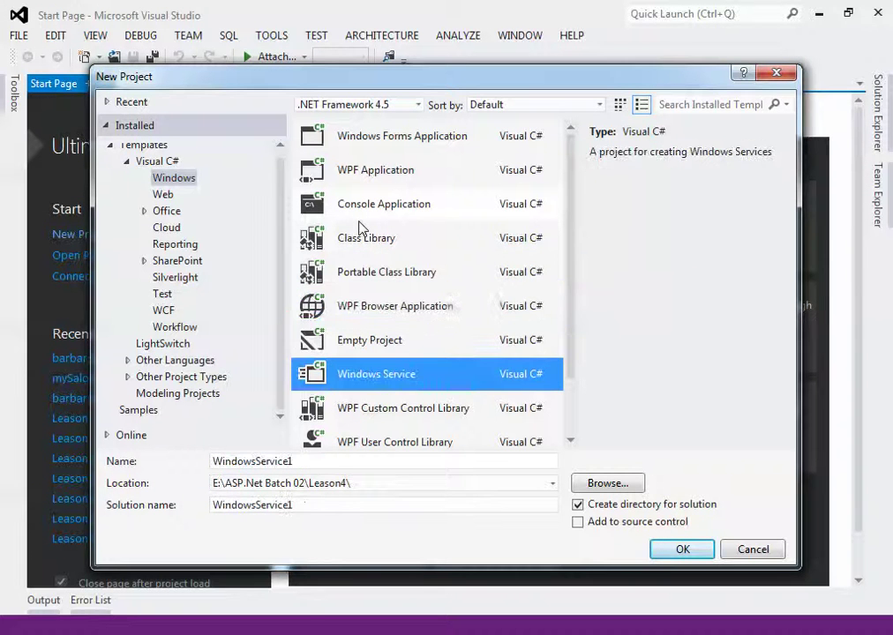
pyautogui.press('Down')
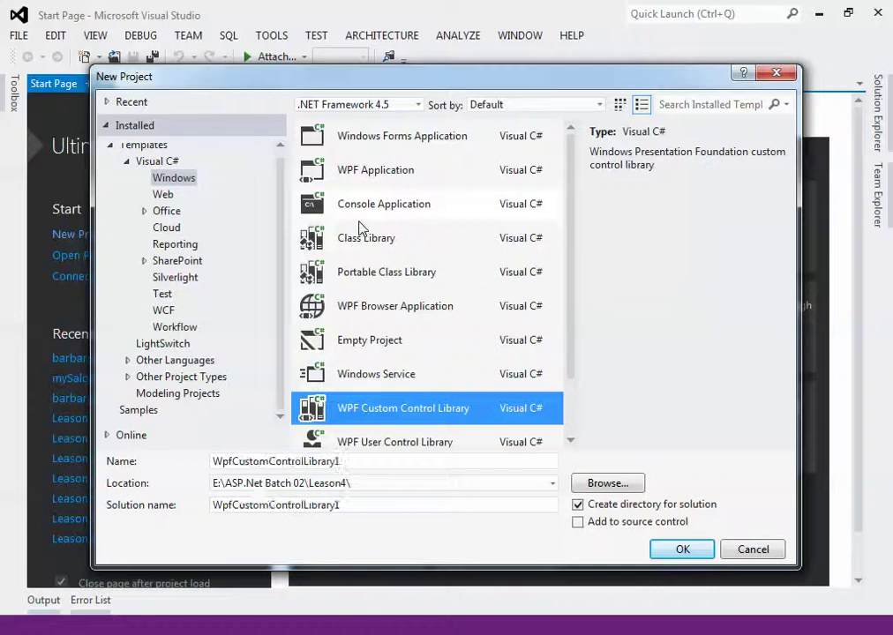
pyautogui.press('Down')
pyautogui.press('Down')
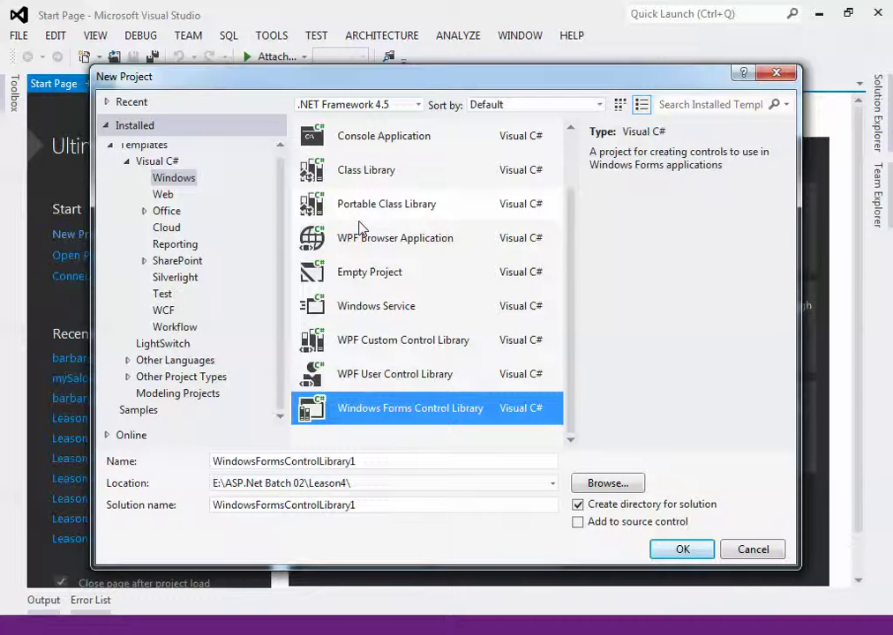
# Examine the Visual C# Web project templates, including ASP.NET Web Forms, MVC and AJAX Server Control.
pyautogui.click(165, 195)
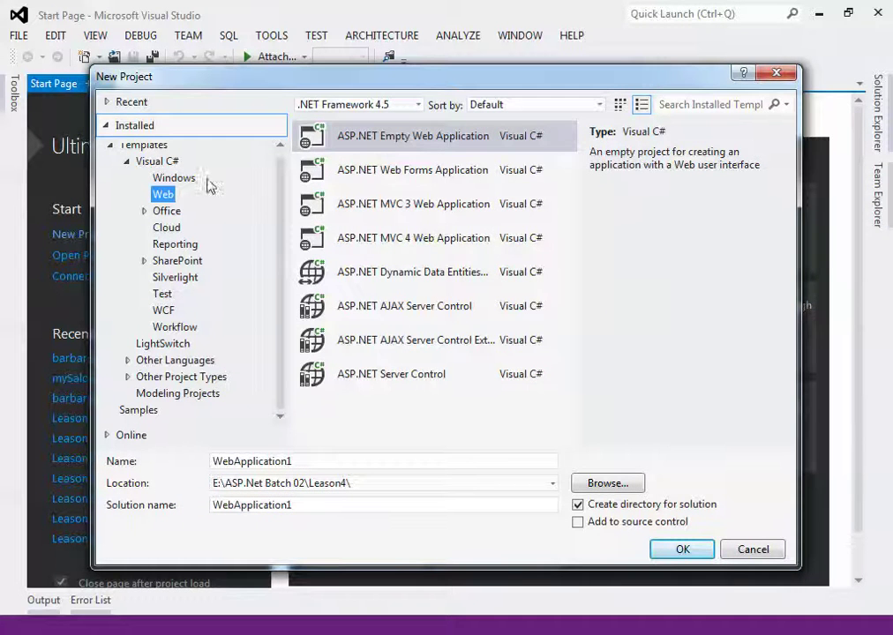
pyautogui.click(410, 185)
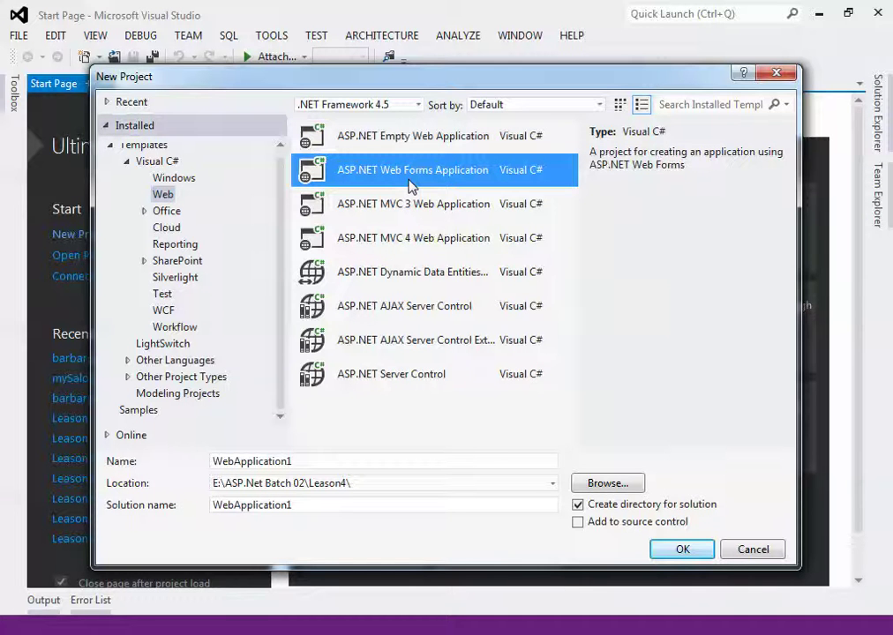
pyautogui.press('Down')
pyautogui.press('Down')
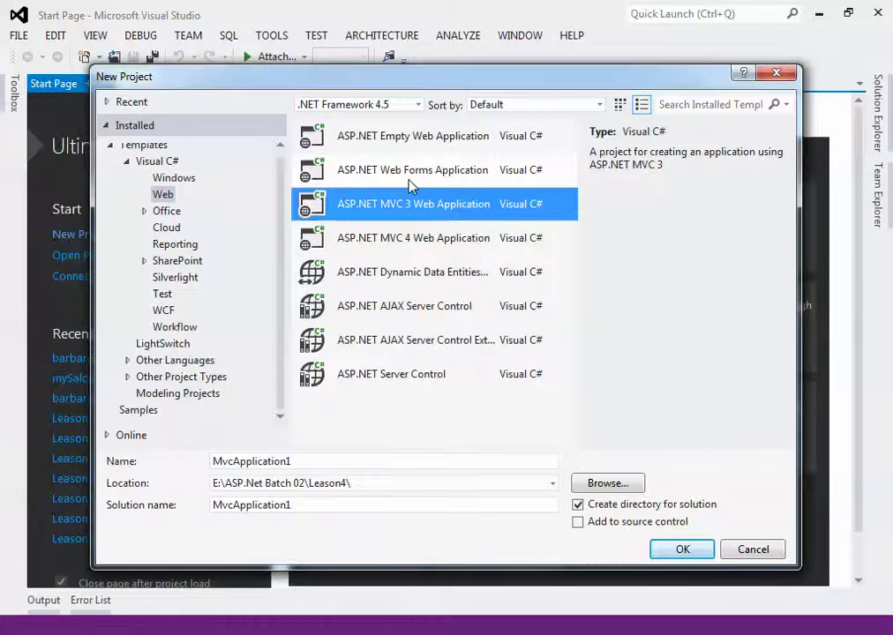
pyautogui.press('Down')
pyautogui.press('Down')
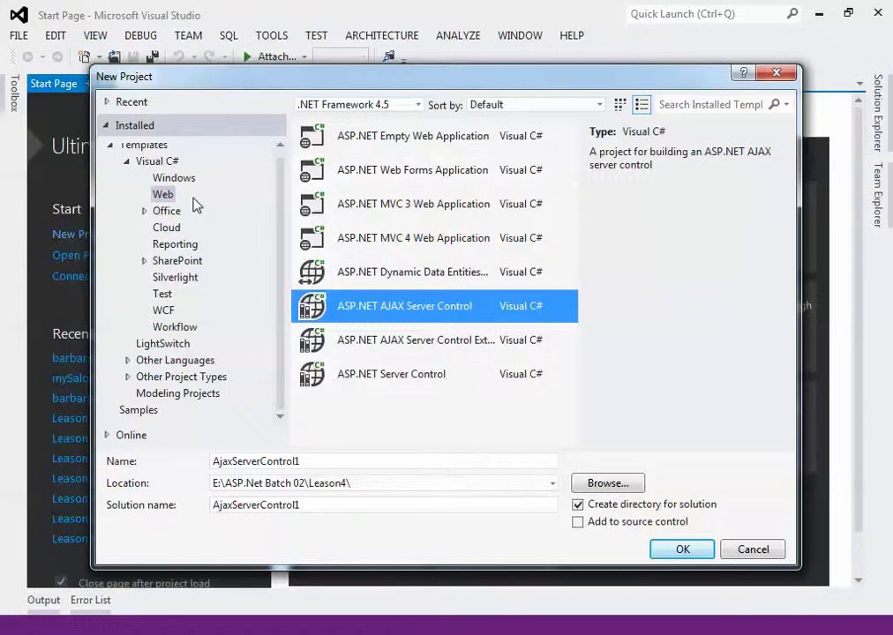
# Look through the Visual C# project templates for Office, Cloud and Reporting.
pyautogui.click(158, 214)
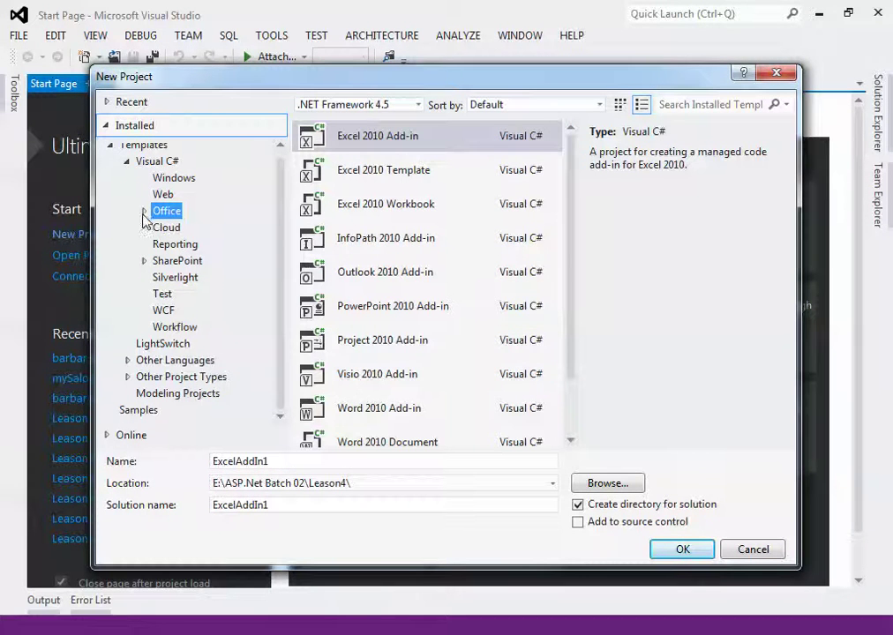
pyautogui.click(144, 212)
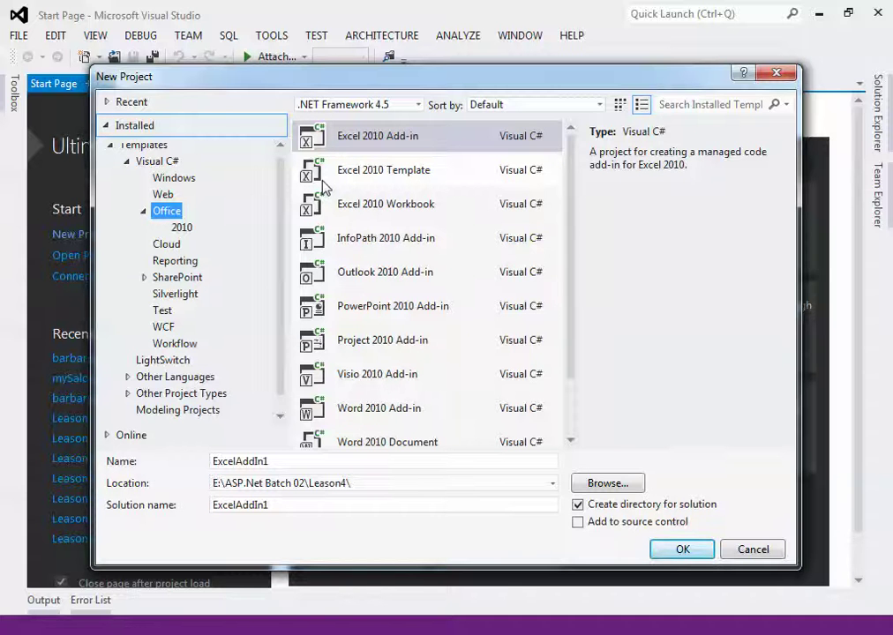
pyautogui.click(174, 245)
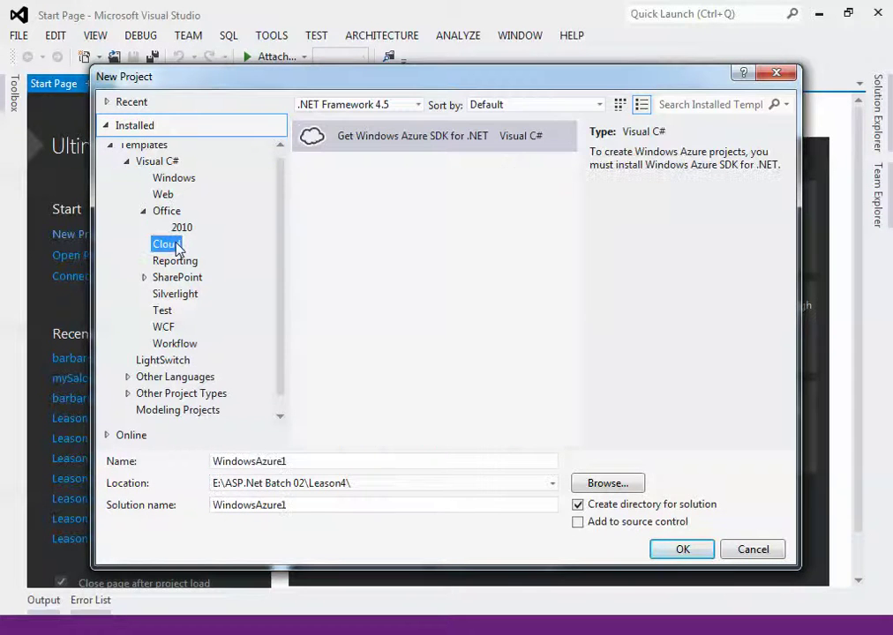
pyautogui.click(143, 211)
pyautogui.click(171, 248)
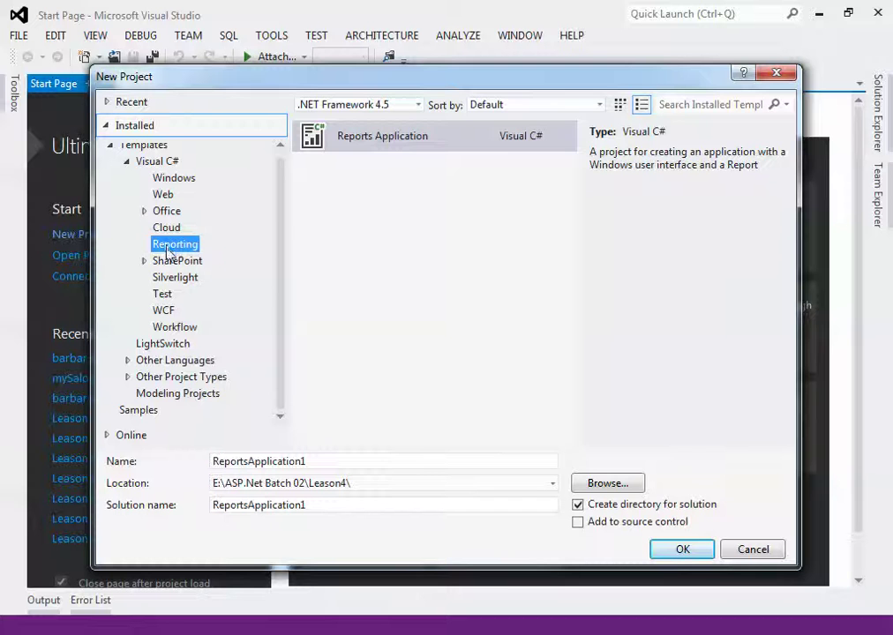
# View the SharePoint project templates and its 2010 subcategory under Visual C#.
pyautogui.click(145, 262)
pyautogui.click(173, 263)
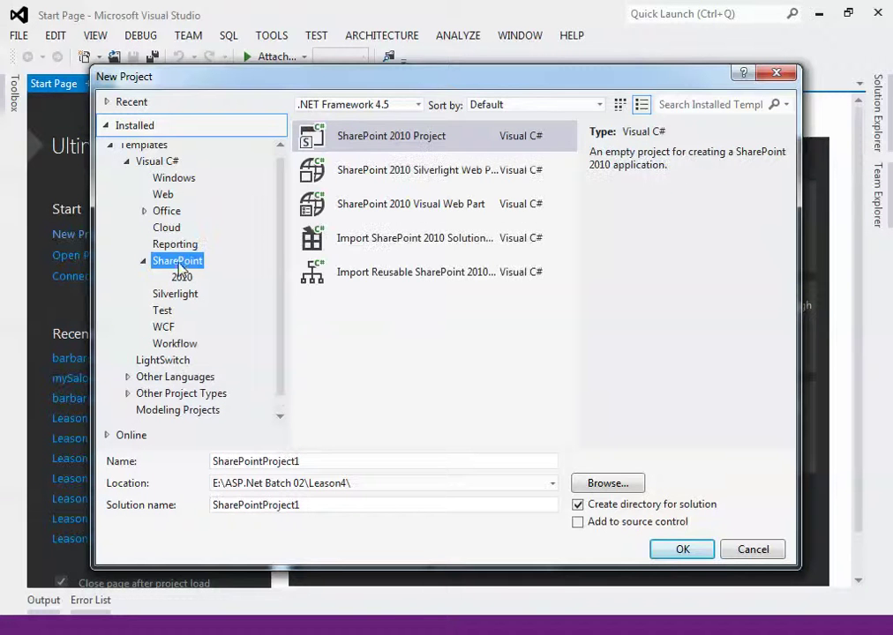
pyautogui.click(144, 262)
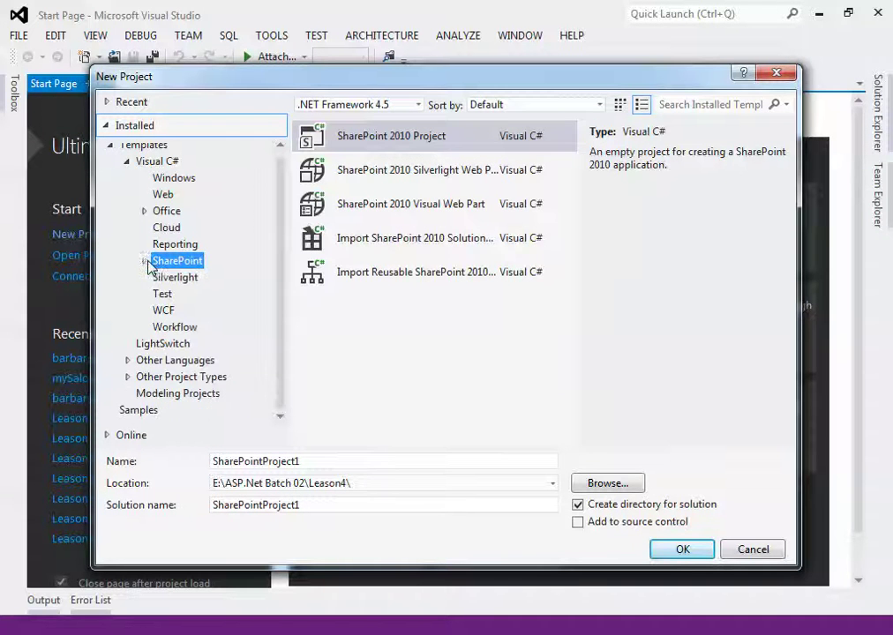
# Look through the Test, Silverlight, WCF and LightSwitch project templates.
pyautogui.click(162, 294)
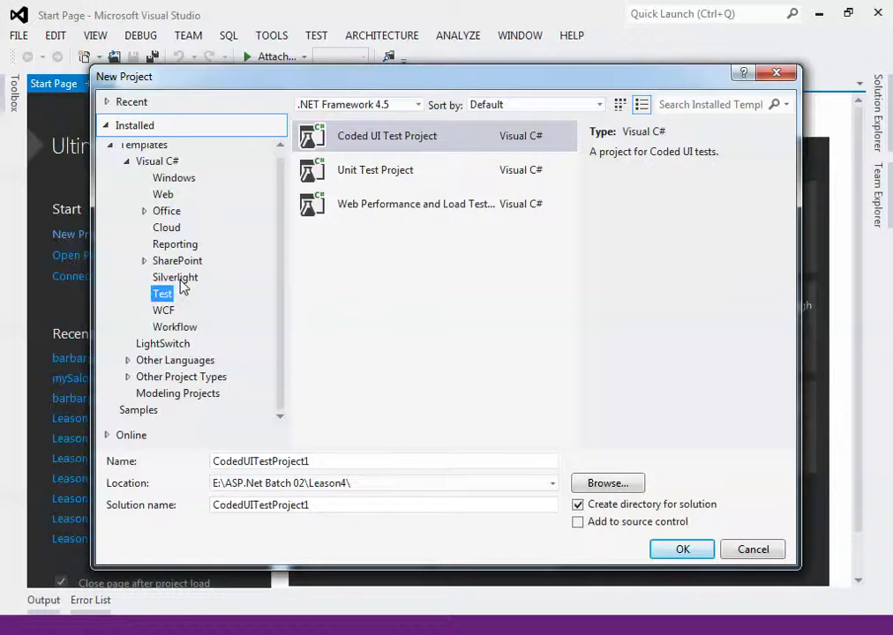
pyautogui.click(175, 278)
pyautogui.click(170, 312)
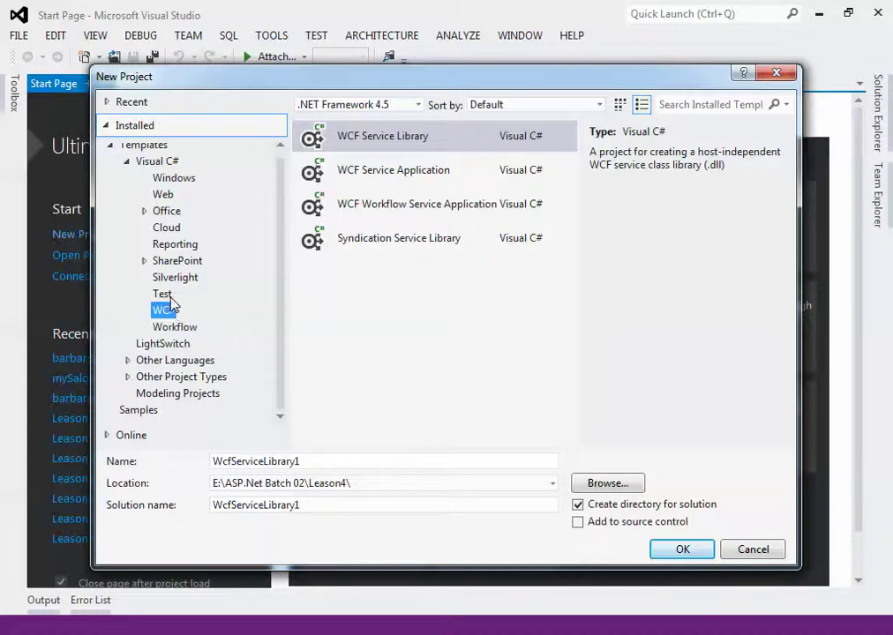
pyautogui.click(171, 298)
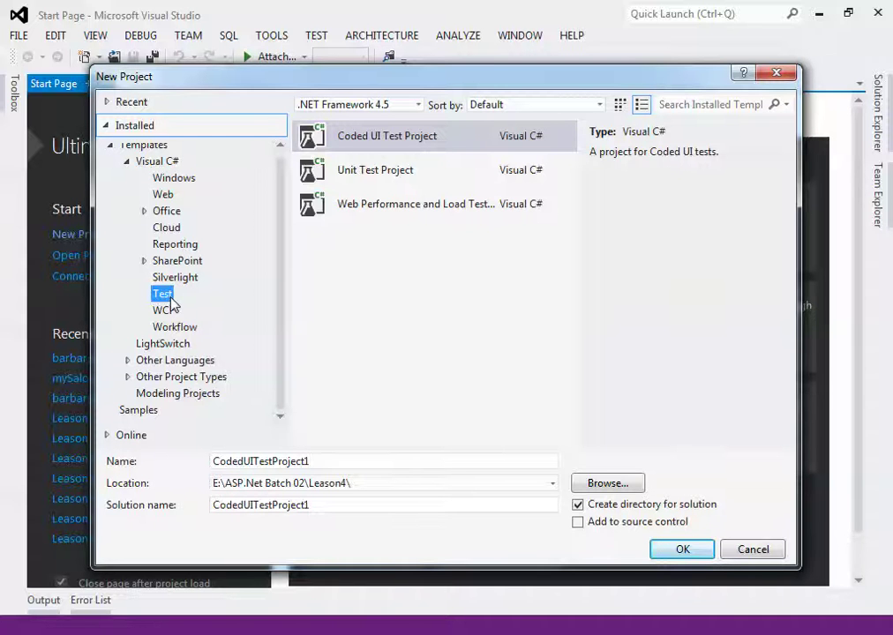
pyautogui.click(170, 314)
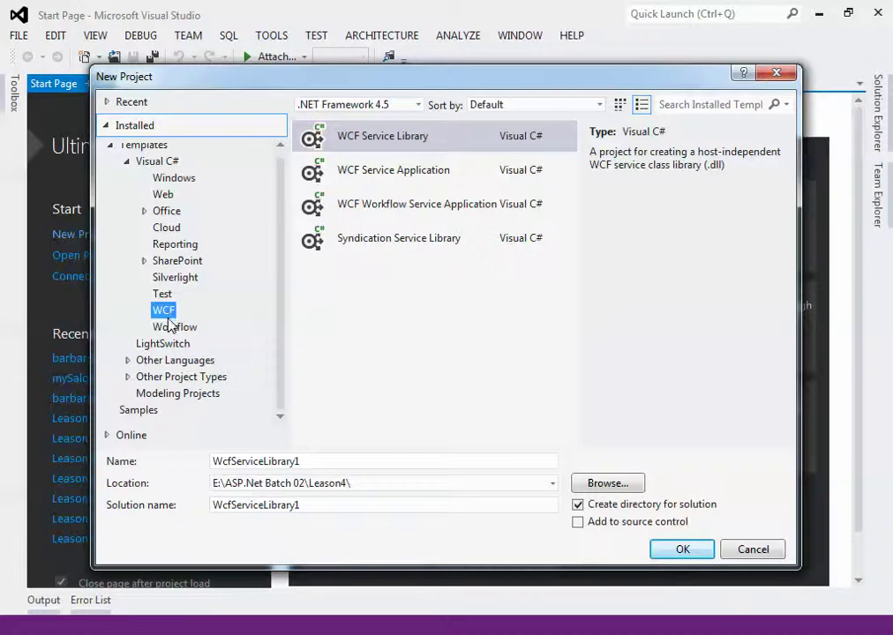
pyautogui.click(171, 344)
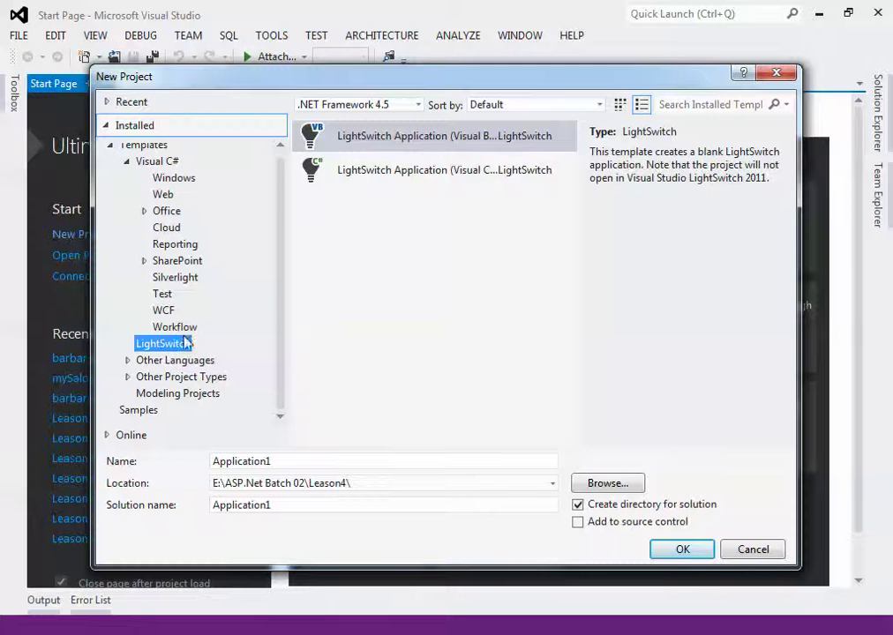
pyautogui.click(185, 279)
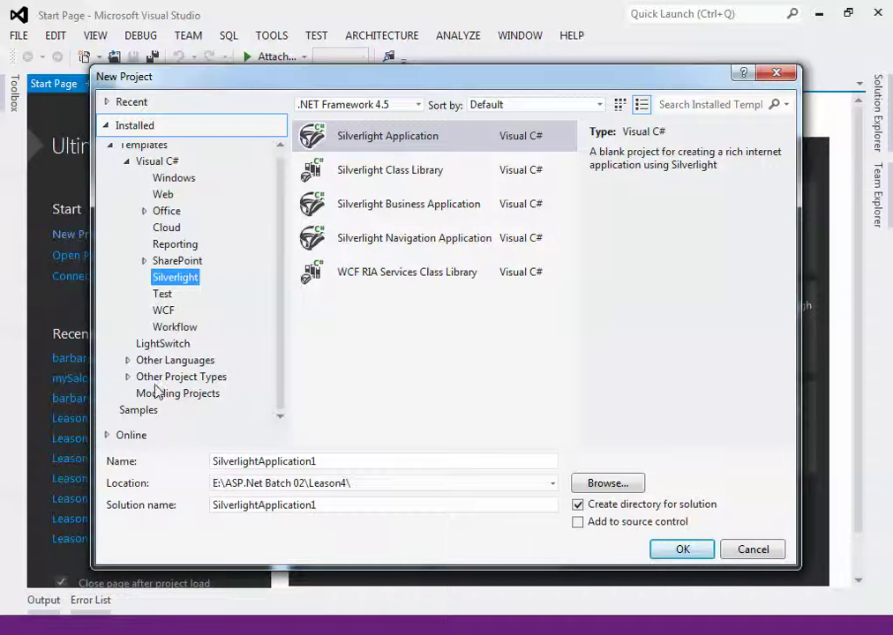
# Examine the Other Languages template categories: Visual Basic, Visual C++, SQL Server and Visual F#, and collapse the group.
pyautogui.click(143, 361)
pyautogui.click(128, 361)
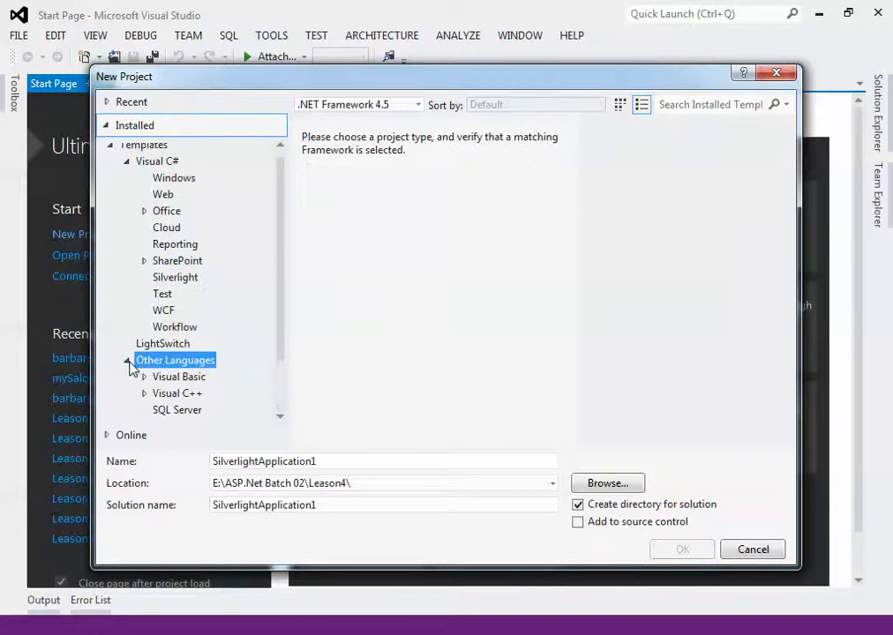
pyautogui.click(168, 378)
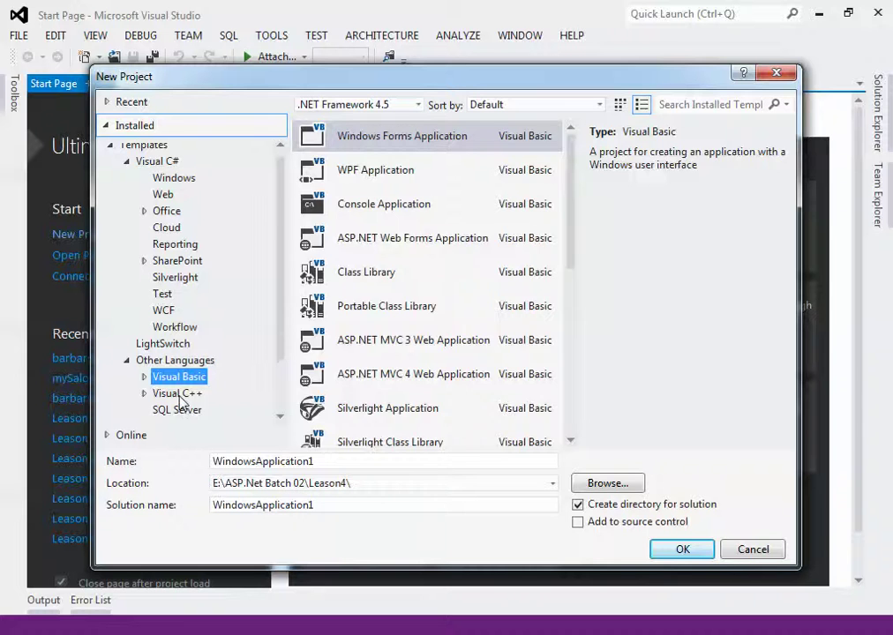
pyautogui.click(176, 394)
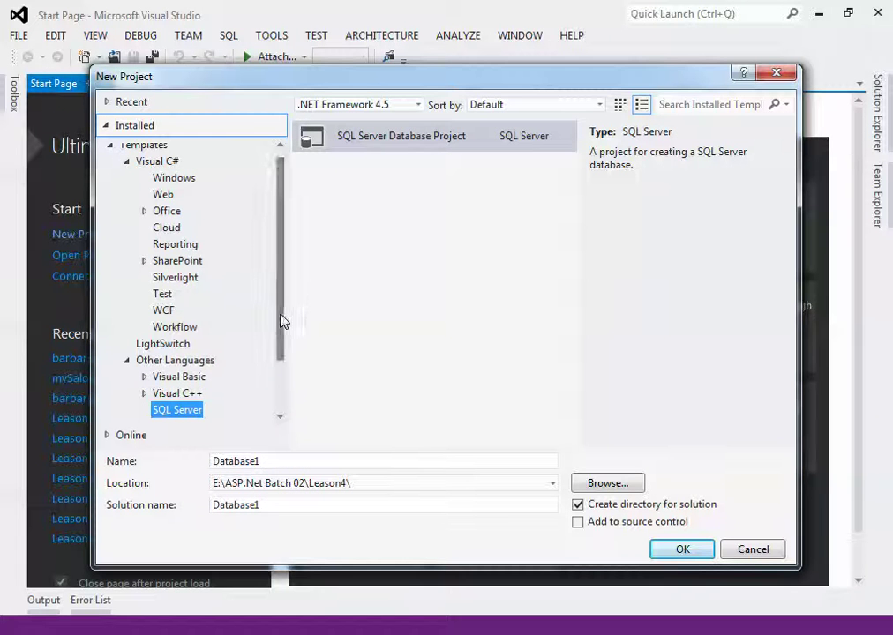
pyautogui.scroll(-2, 283, 388)
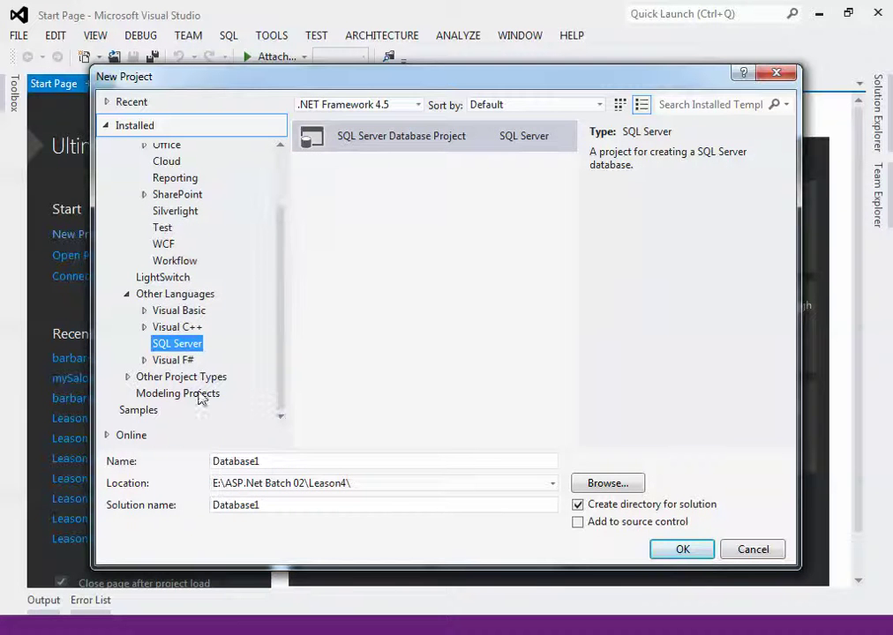
pyautogui.click(163, 360)
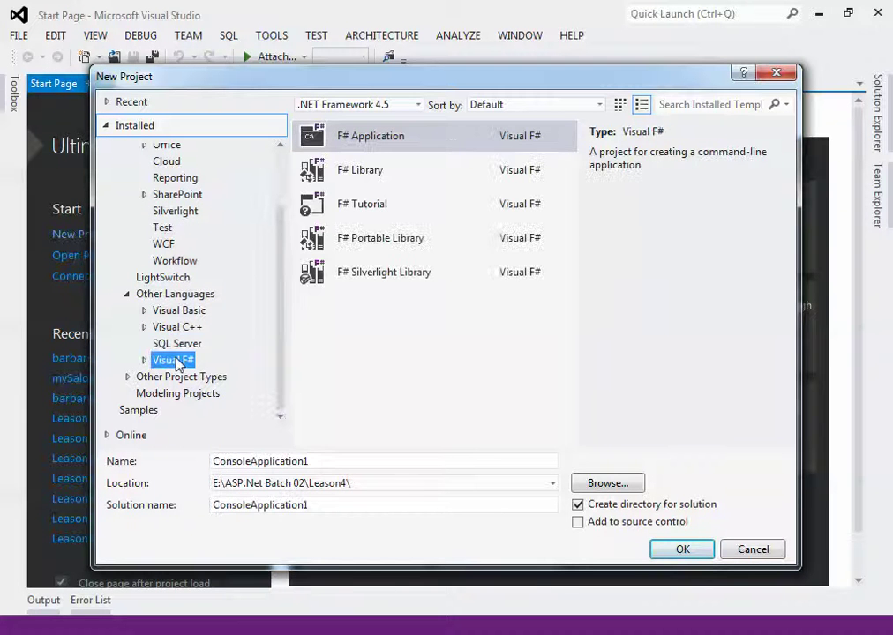
pyautogui.click(127, 294)
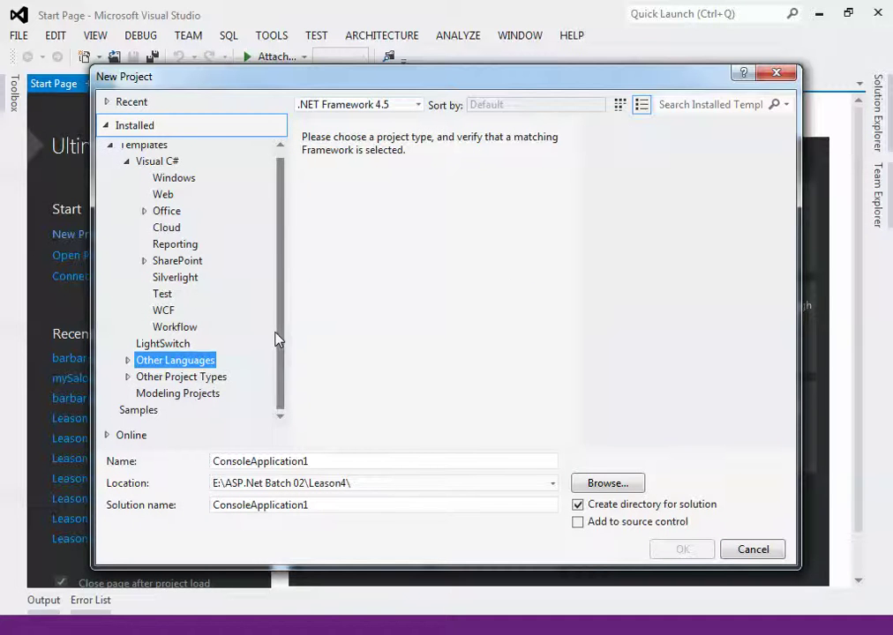
pyautogui.scroll(1, 276, 319)
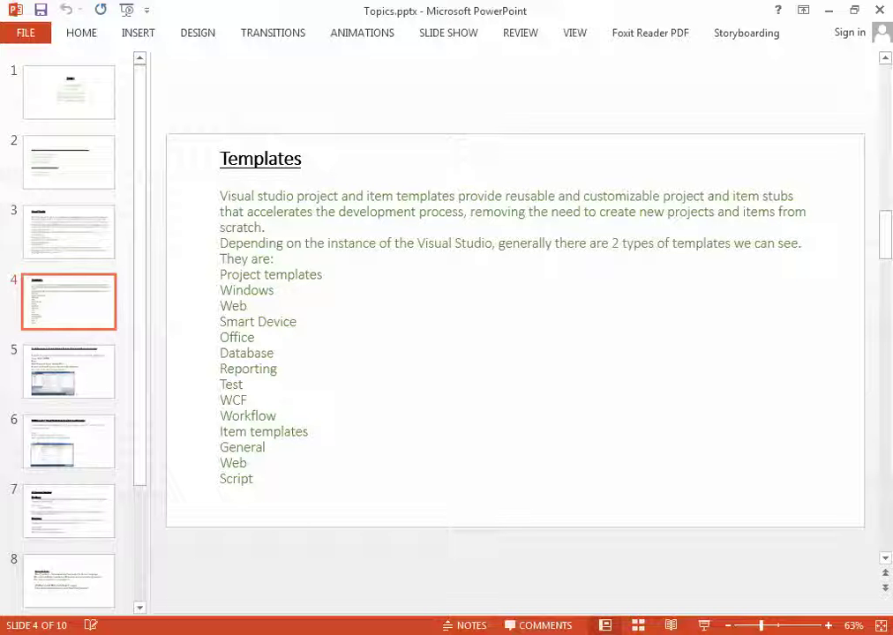
# Close the New Project dialog in Visual Studio and show slide 5 of the Topics.pptx presentation in PowerPoint.
pyautogui.hotkey('alt', 'Tab')
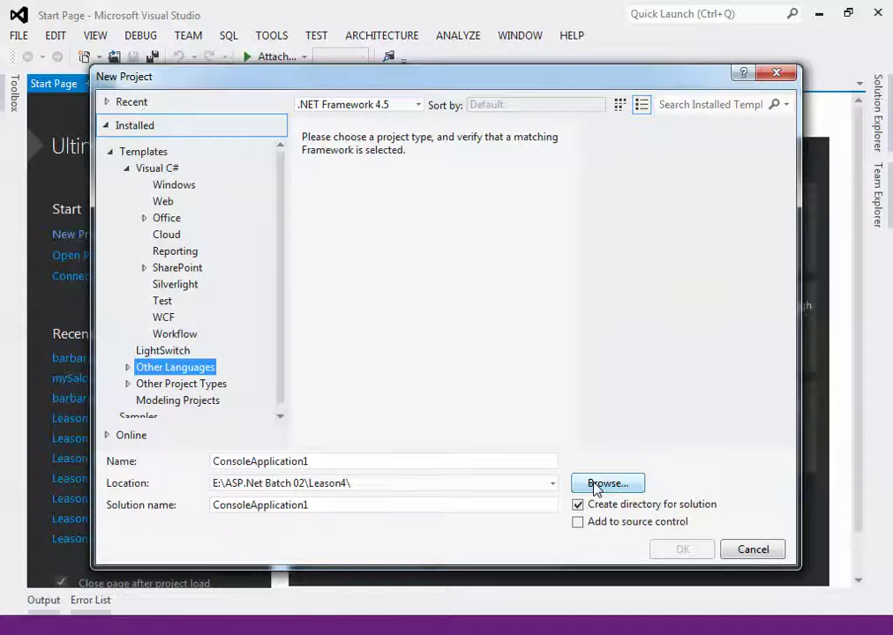
pyautogui.click(782, 73)
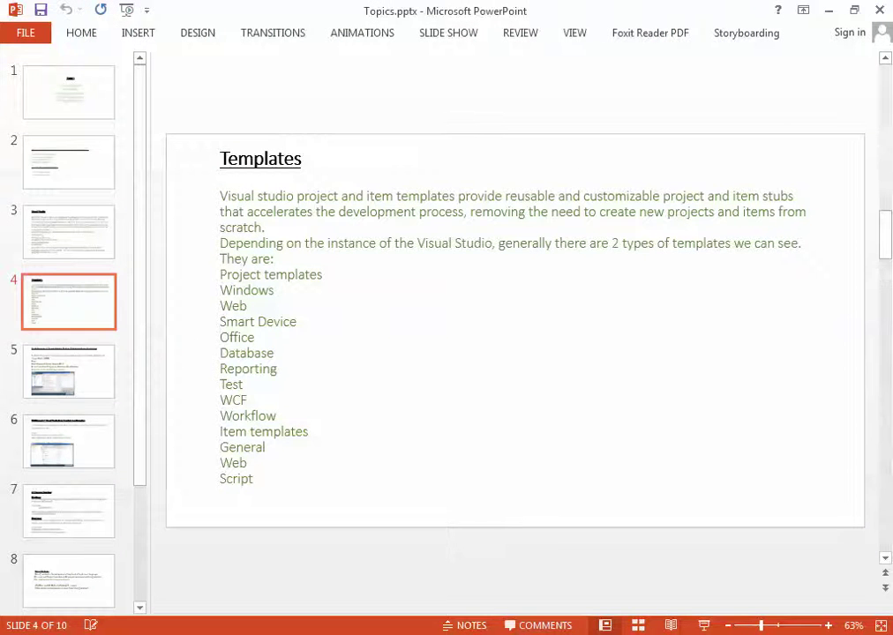
pyautogui.press('pagedown')
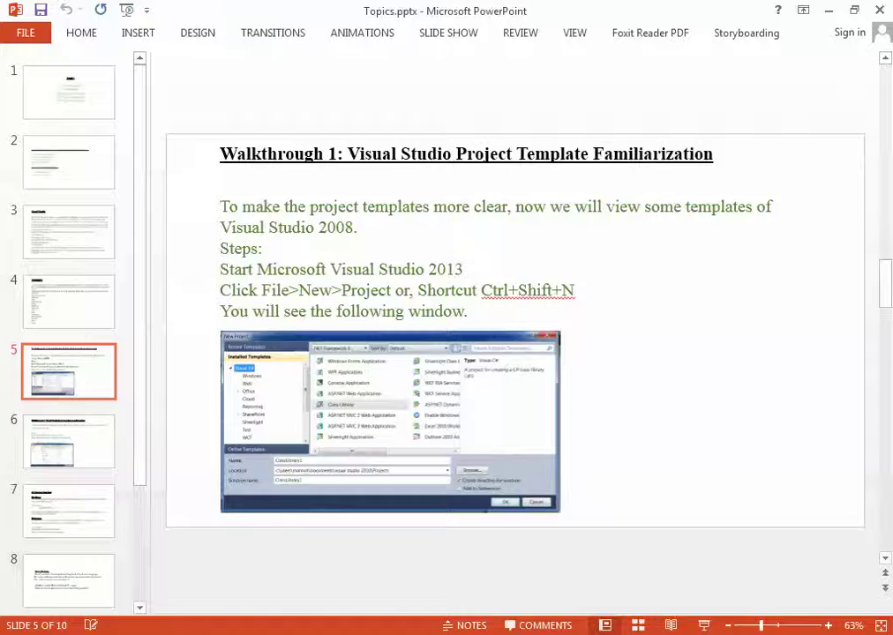
# Switch to Visual Studio and open the New Project dialog from the Start Page.
pyautogui.hotkey('alt', 'Tab')
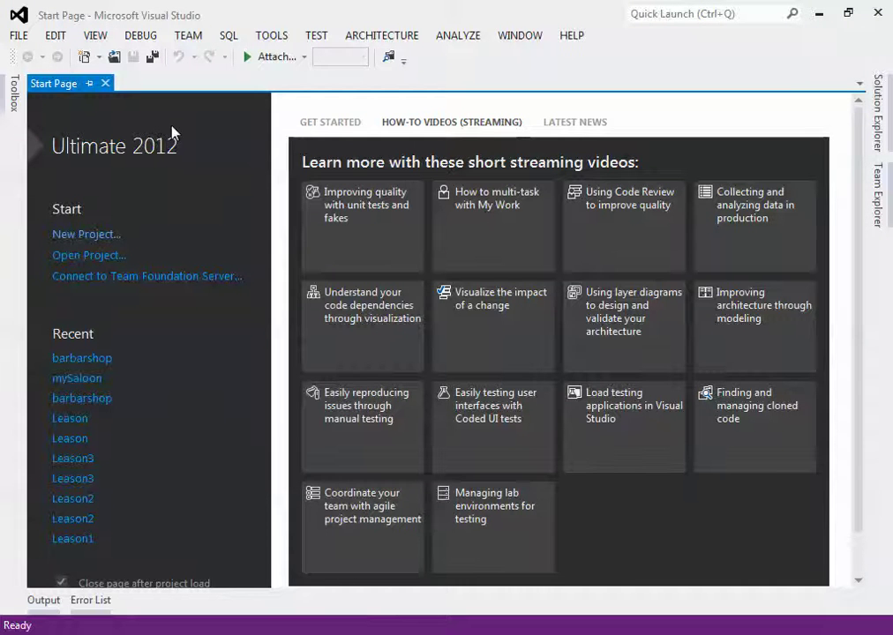
pyautogui.click(111, 235)
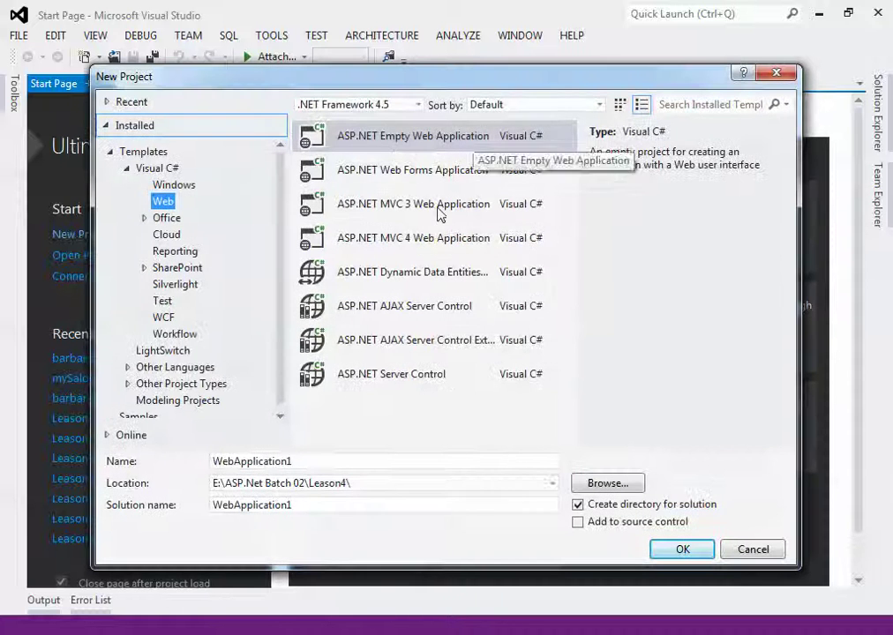
# View the description of the ASP.NET AJAX Server Control Extender web template and close the New Project dialog.
pyautogui.click(430, 351)
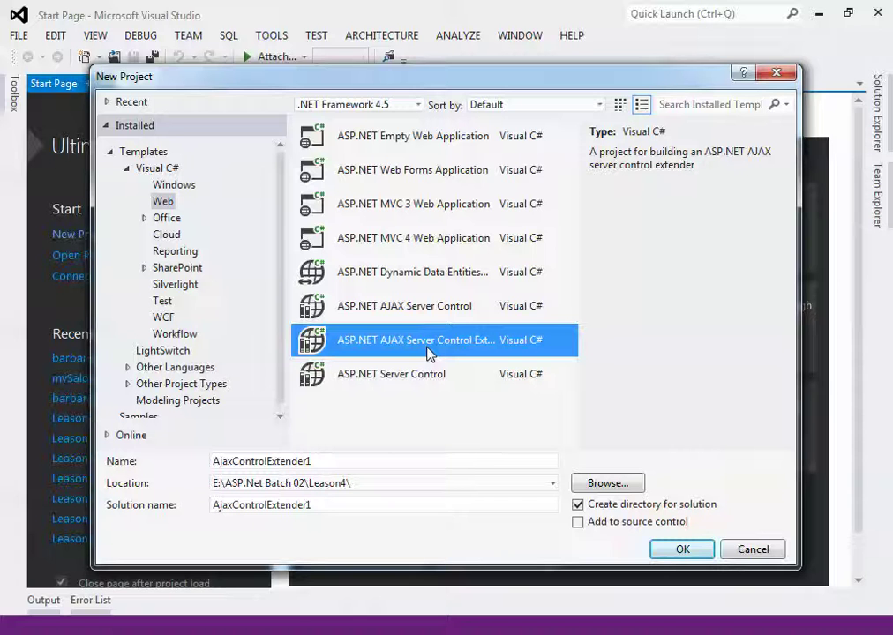
pyautogui.click(775, 74)
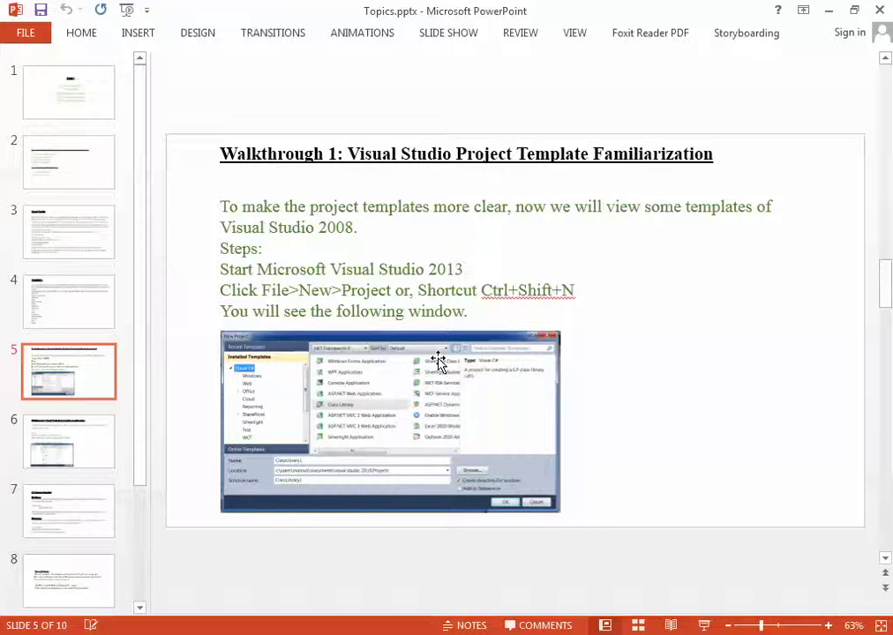
# Switch to the Topics.pptx presentation in PowerPoint and show slide 6, the Visual Studio Item Template Familiarization walkthrough.
pyautogui.click(438, 362)
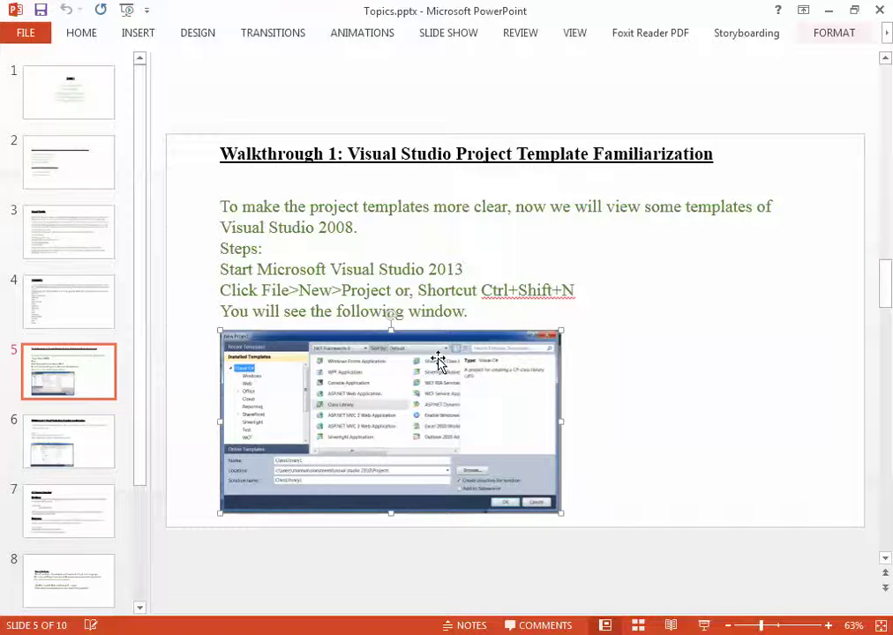
pyautogui.moveTo(439, 361); pyautogui.dragTo(439, 363)
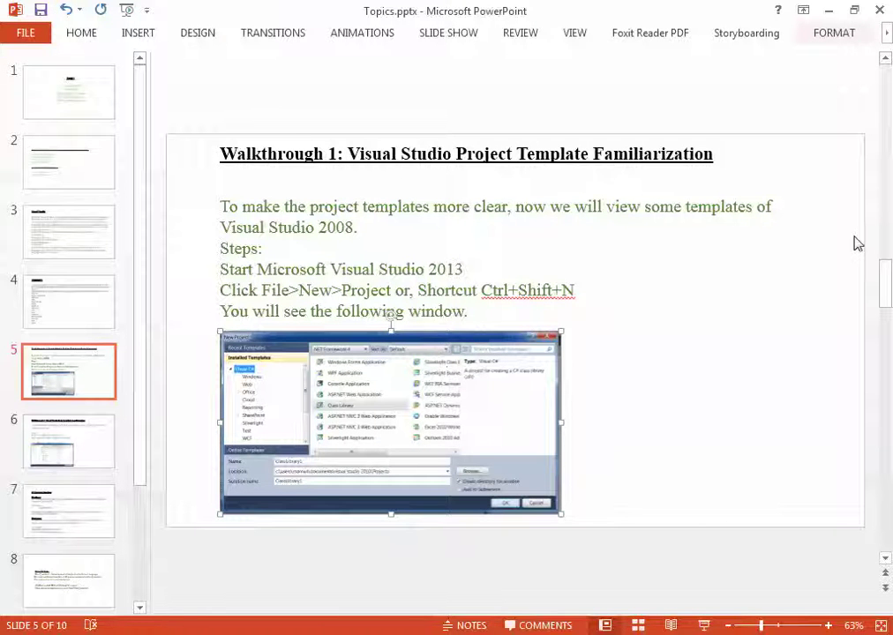
pyautogui.moveTo(888, 285); pyautogui.dragTo(890, 285)
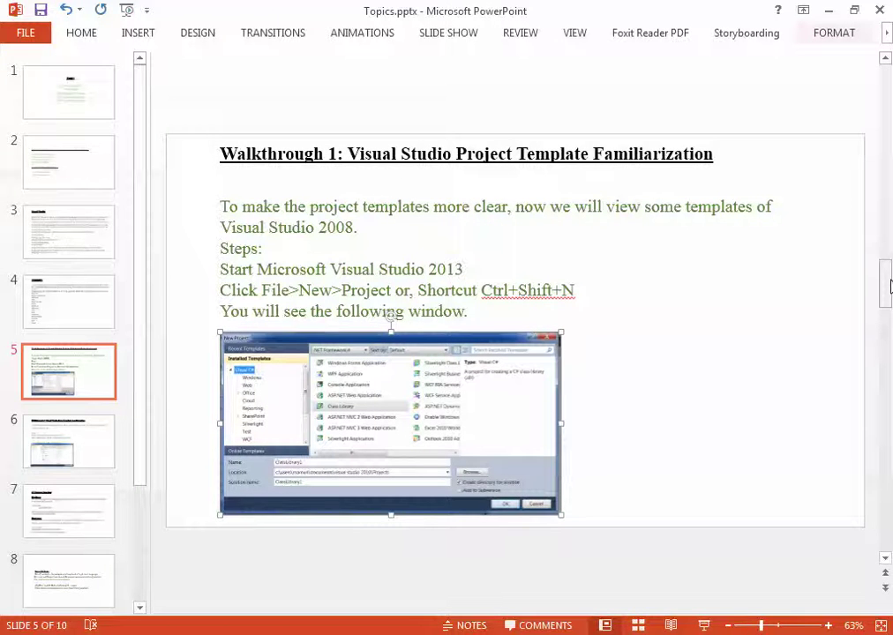
pyautogui.click(77, 451)
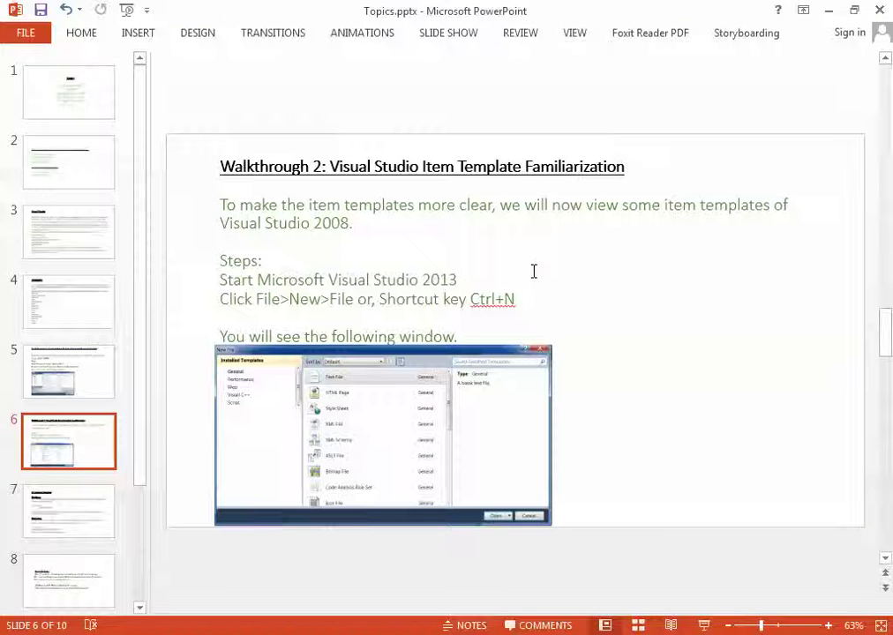